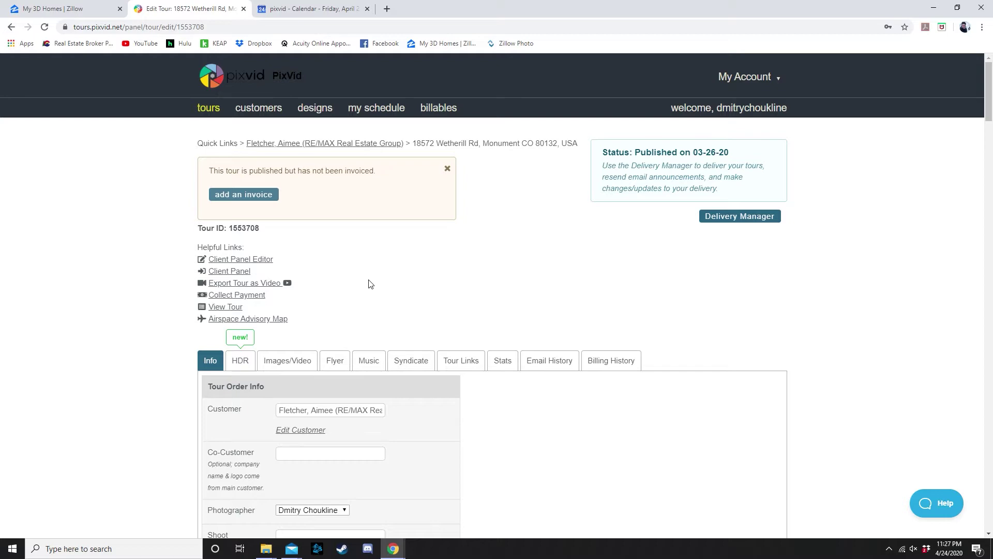
pyautogui.scroll(-3, 117, 257)
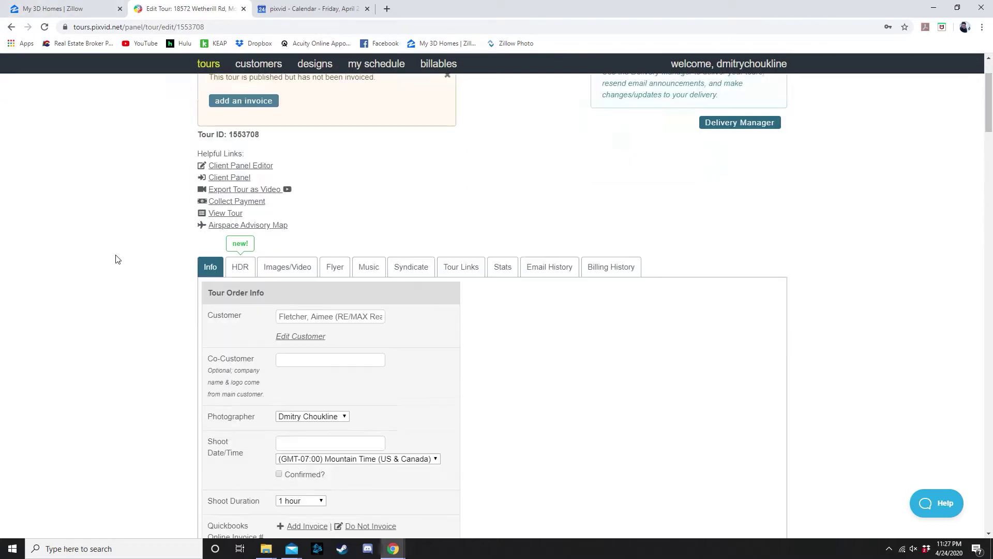
pyautogui.scroll(-7, 273, 282)
pyautogui.scroll(-5, 272, 282)
pyautogui.scroll(-5, 278, 282)
pyautogui.scroll(-5, 306, 282)
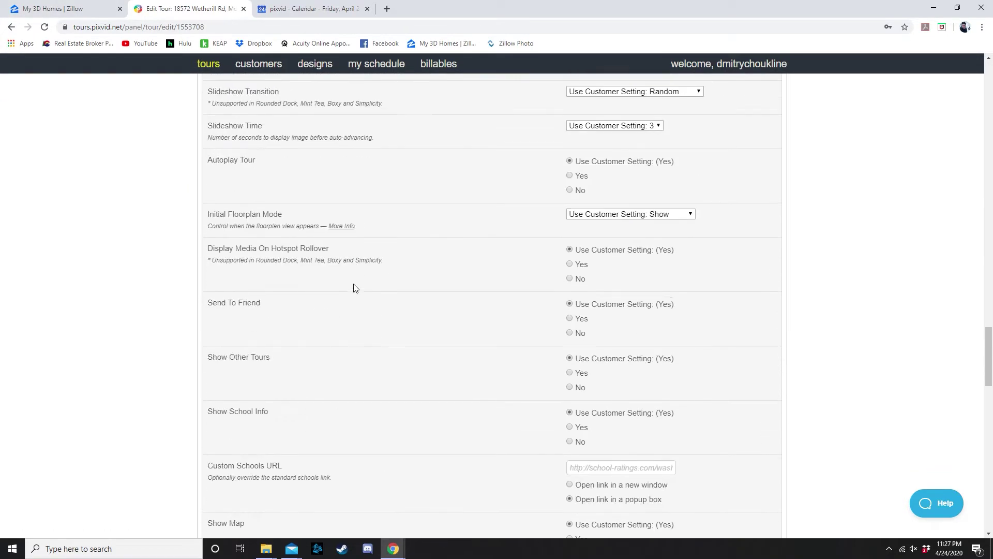
pyautogui.scroll(-5, 352, 286)
pyautogui.scroll(-6, 356, 287)
pyautogui.scroll(2, 358, 288)
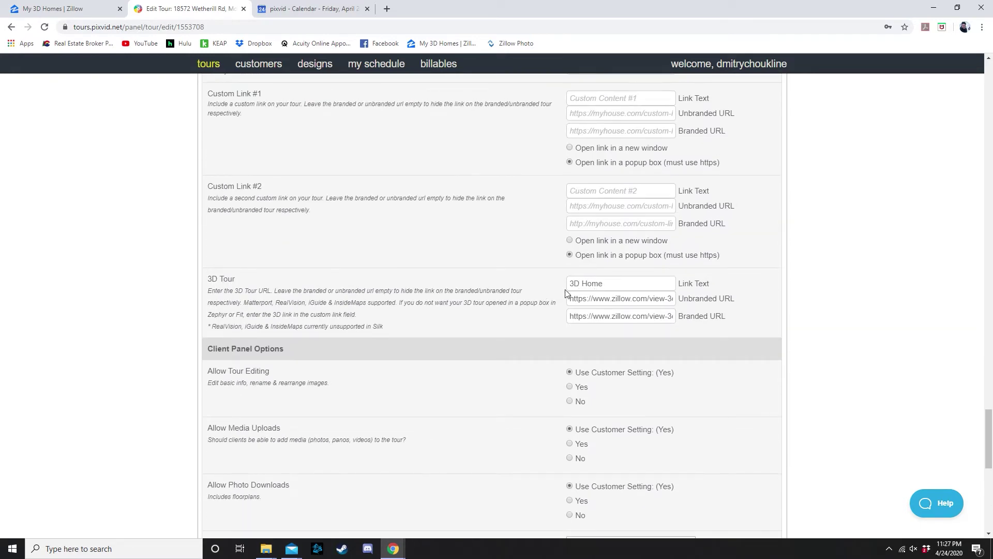
pyautogui.moveTo(206, 282); pyautogui.dragTo(475, 328)
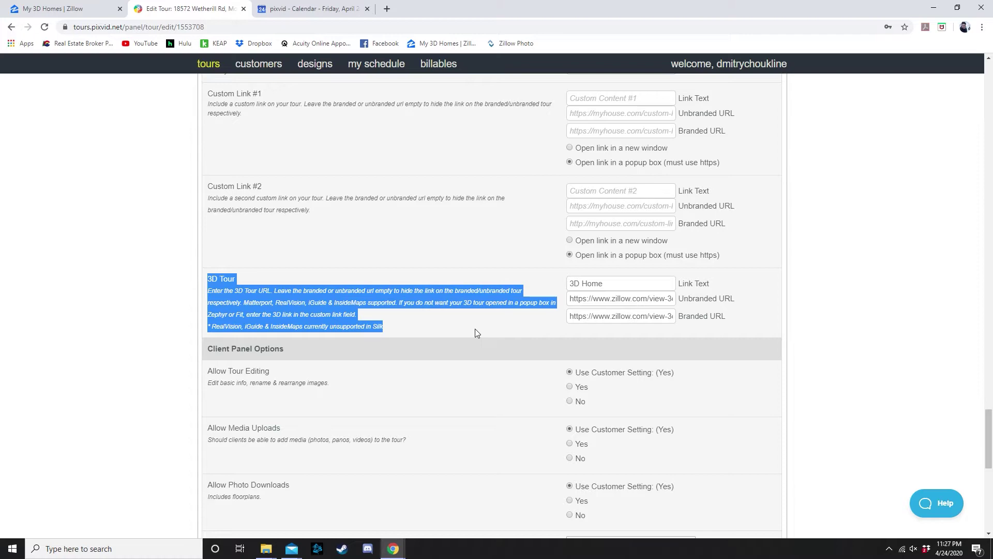
pyautogui.click(439, 336)
pyautogui.scroll(5, 440, 333)
pyautogui.scroll(5, 450, 321)
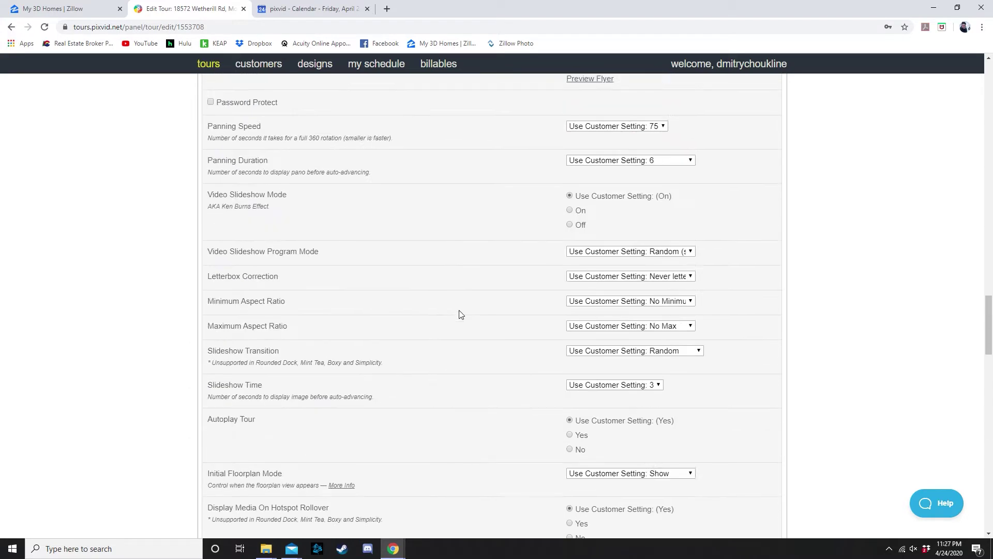
pyautogui.scroll(5, 471, 326)
pyautogui.scroll(5, 455, 344)
pyautogui.scroll(8, 409, 326)
pyautogui.scroll(6, 389, 310)
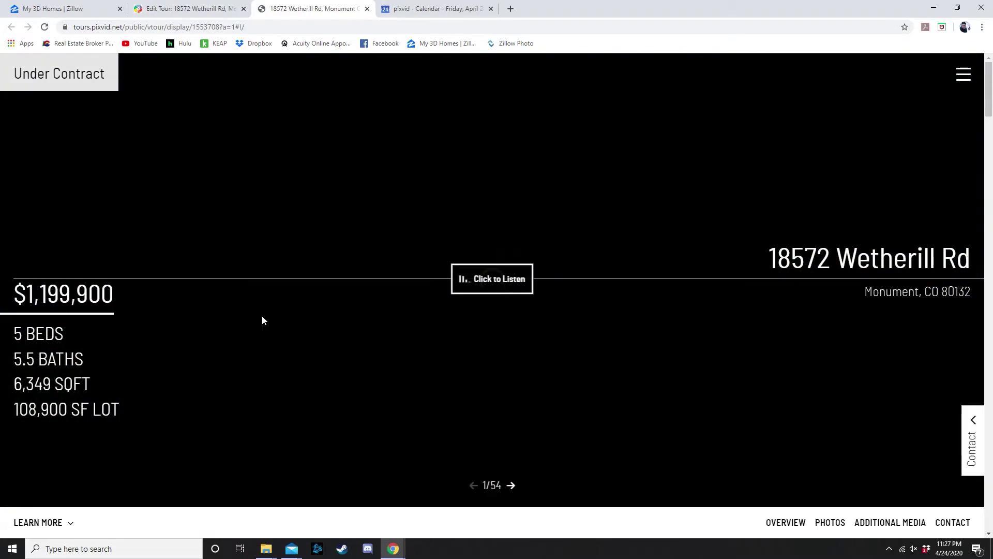
# Scroll the Wetherill Rd tour past the overview and photo gallery to Additional Media
pyautogui.scroll(-8, 348, 292)
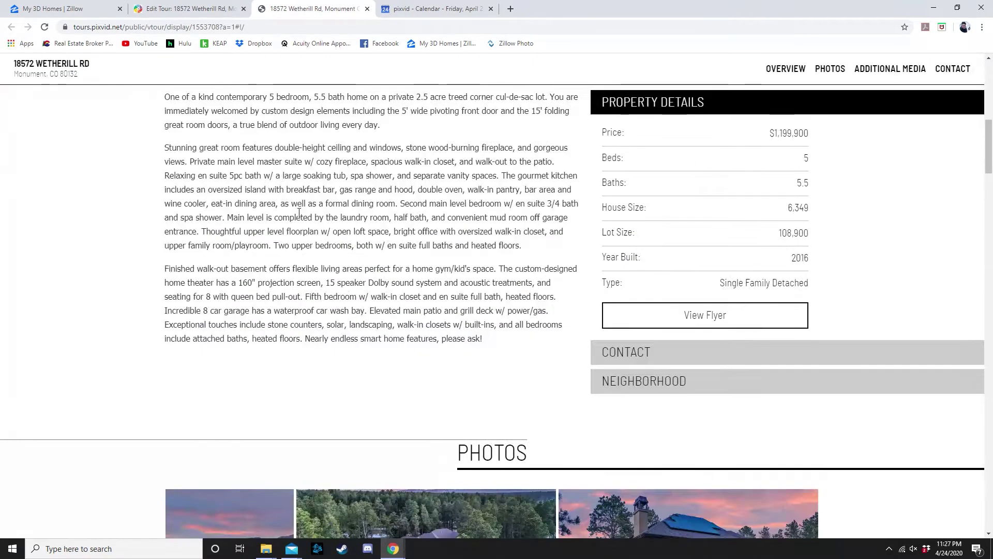
pyautogui.scroll(-4, 411, 289)
pyautogui.scroll(-8, 411, 288)
pyautogui.scroll(-6, 466, 282)
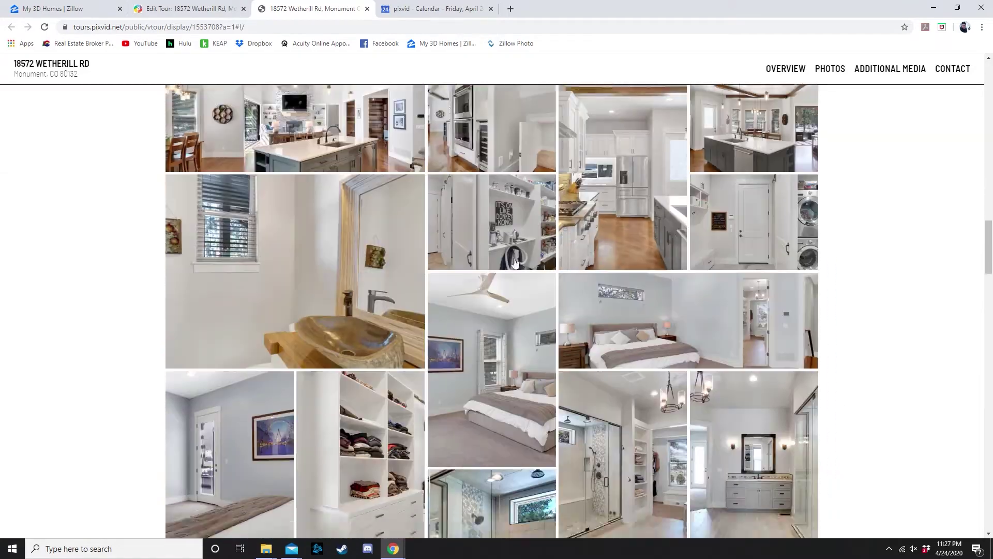
pyautogui.scroll(-6, 479, 276)
pyautogui.scroll(-6, 480, 276)
pyautogui.scroll(-5, 480, 277)
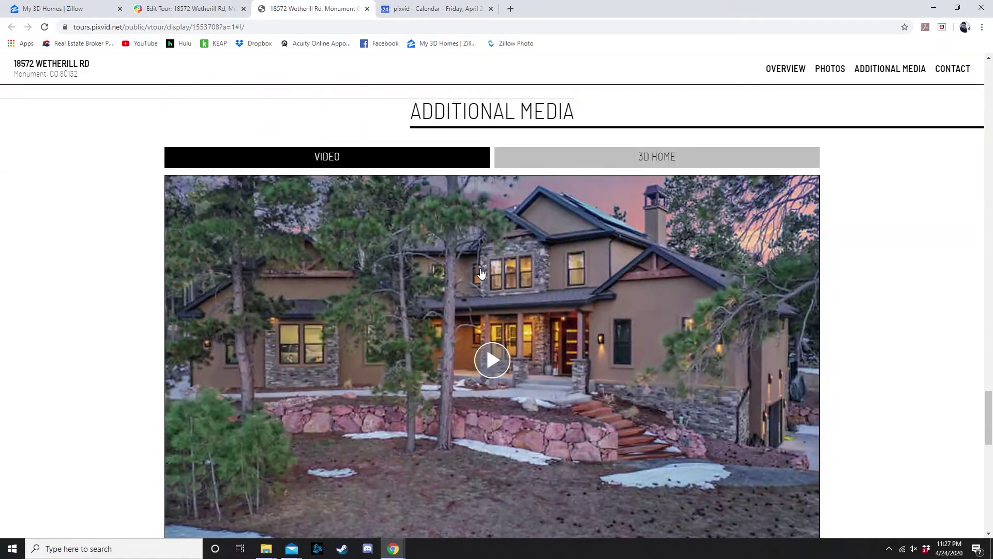
pyautogui.scroll(-2, 290, 167)
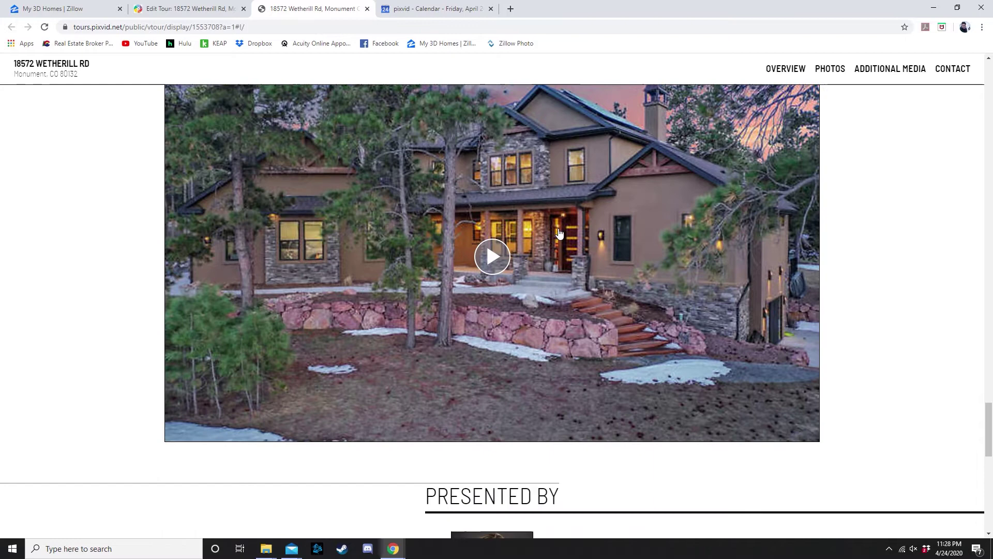
pyautogui.scroll(2, 652, 267)
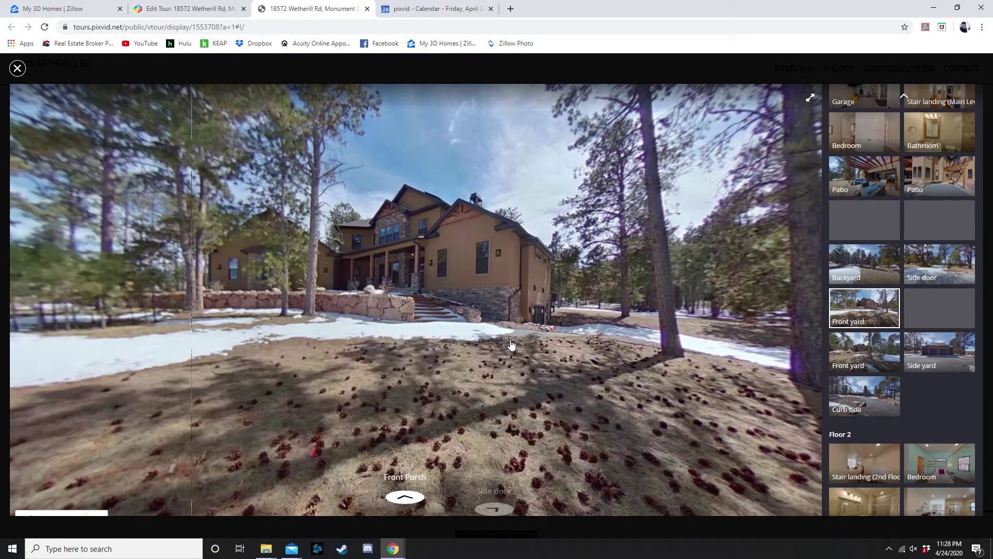
pyautogui.moveTo(560, 204)
pyautogui.mouseDown()
pyautogui.moveTo(376, 254)
pyautogui.moveTo(169, 256)
pyautogui.mouseUp()
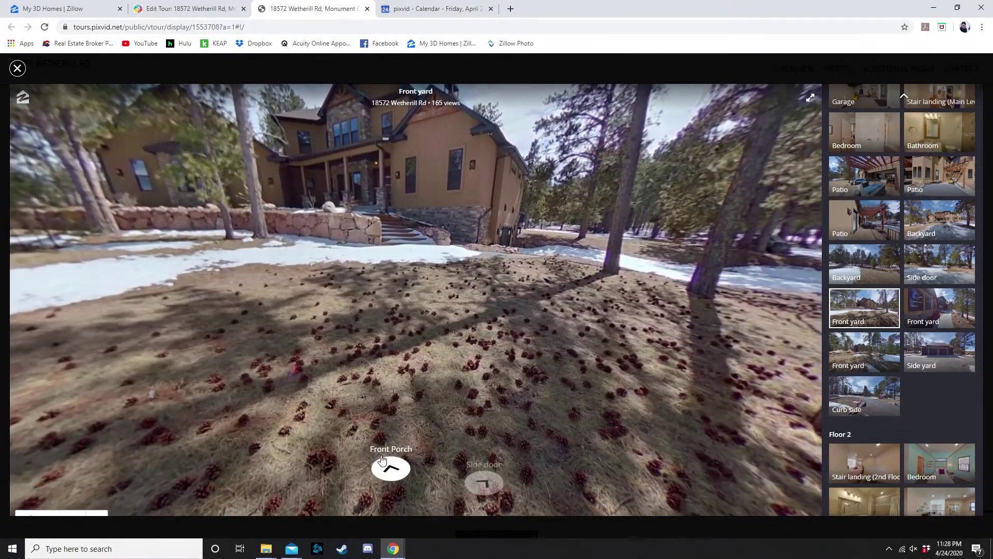
pyautogui.click(387, 471)
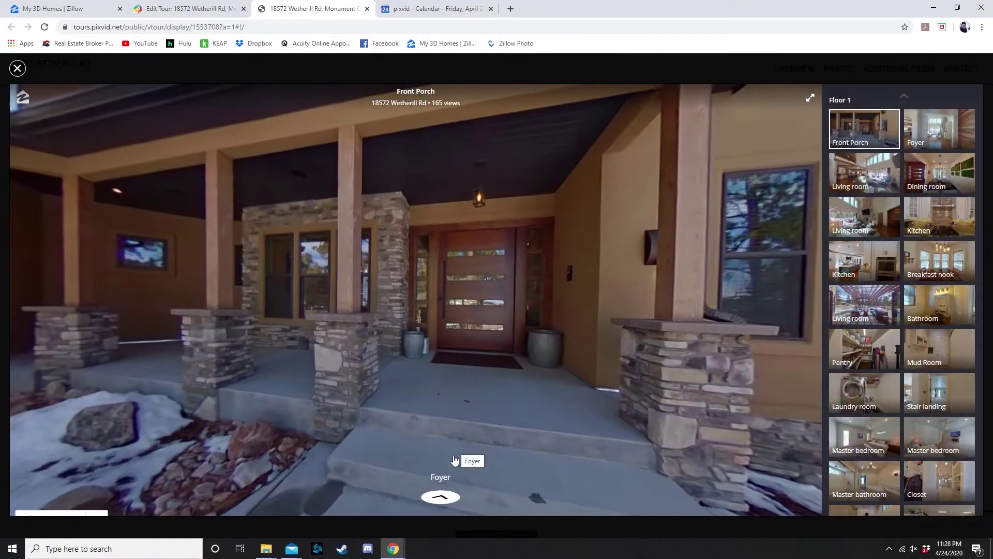
pyautogui.click(439, 497)
pyautogui.click(372, 339)
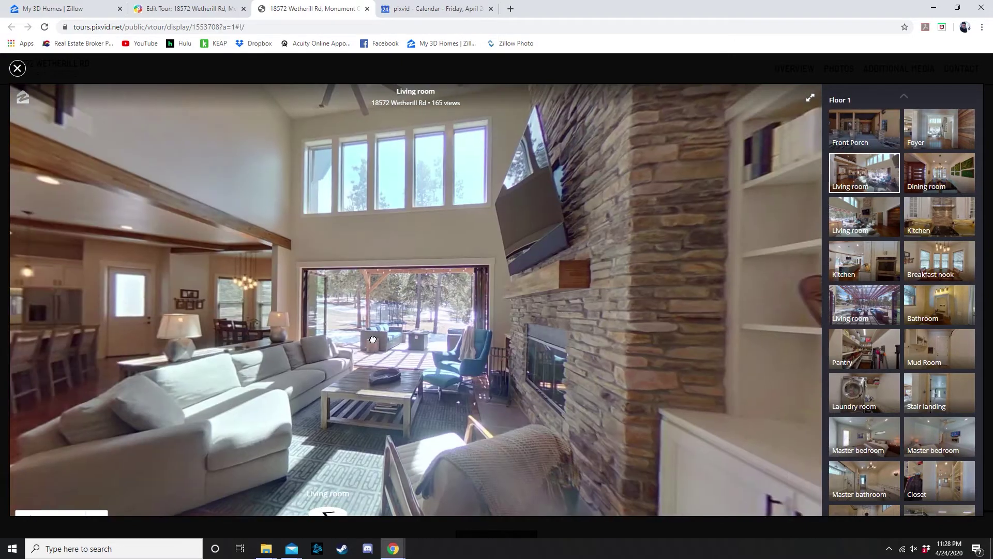
pyautogui.click(373, 339)
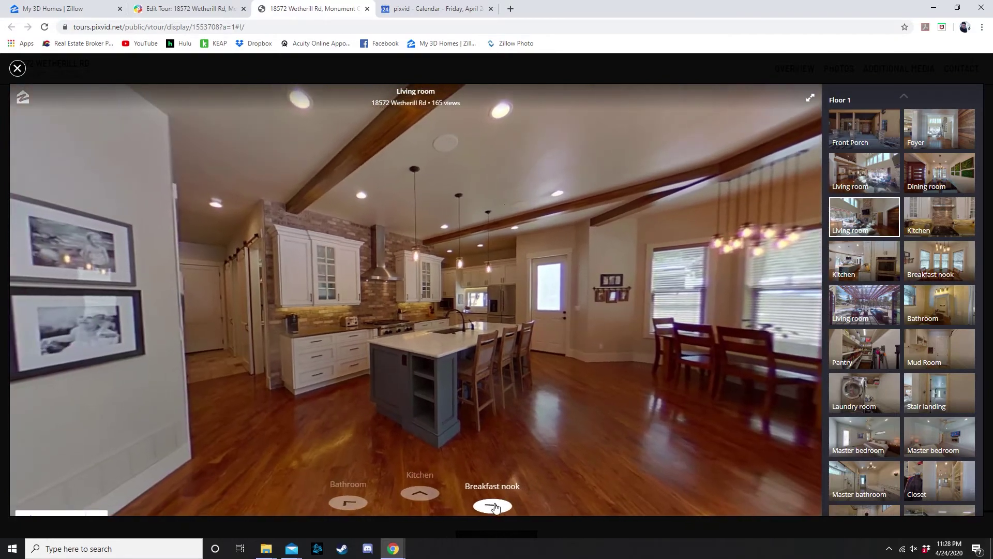
pyautogui.click(486, 505)
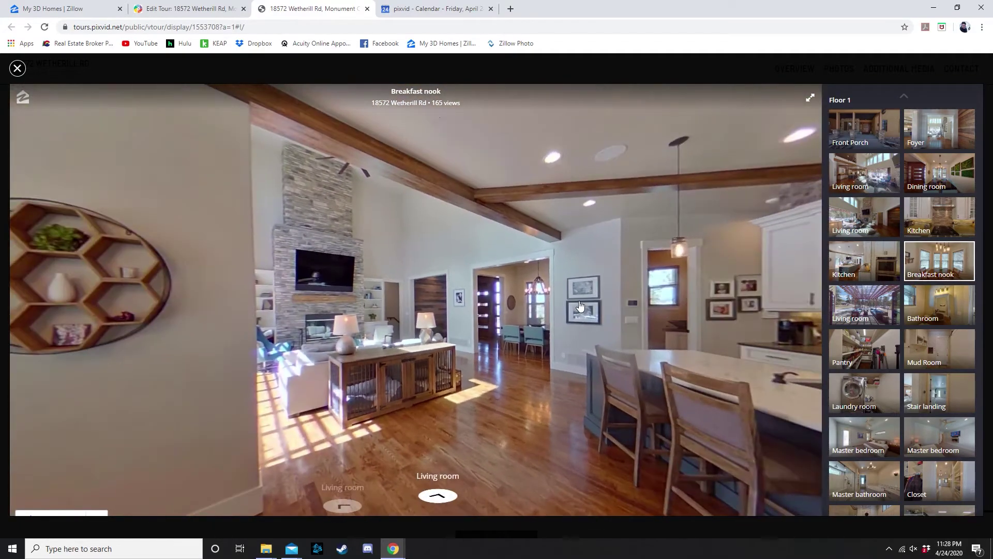
pyautogui.moveTo(580, 306); pyautogui.dragTo(422, 305)
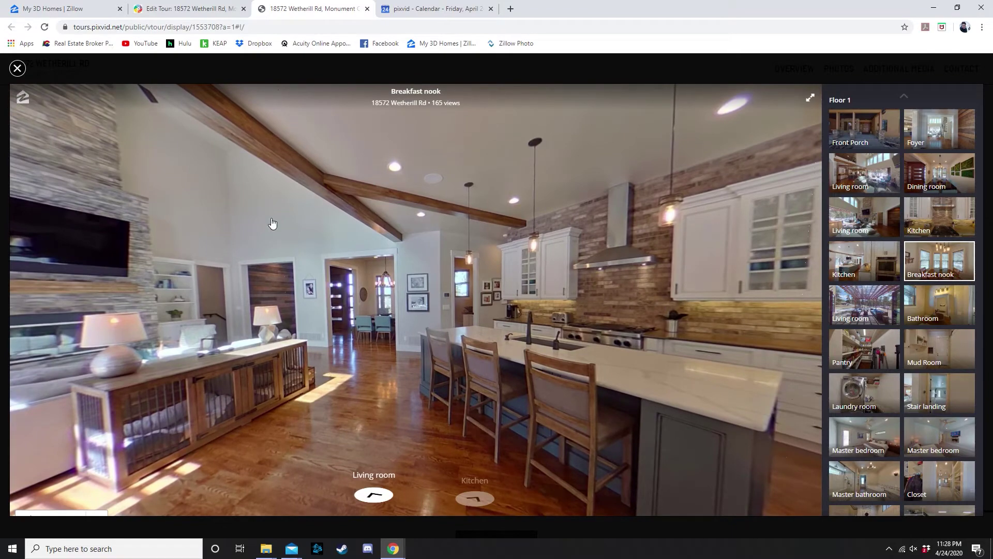
pyautogui.click(882, 383)
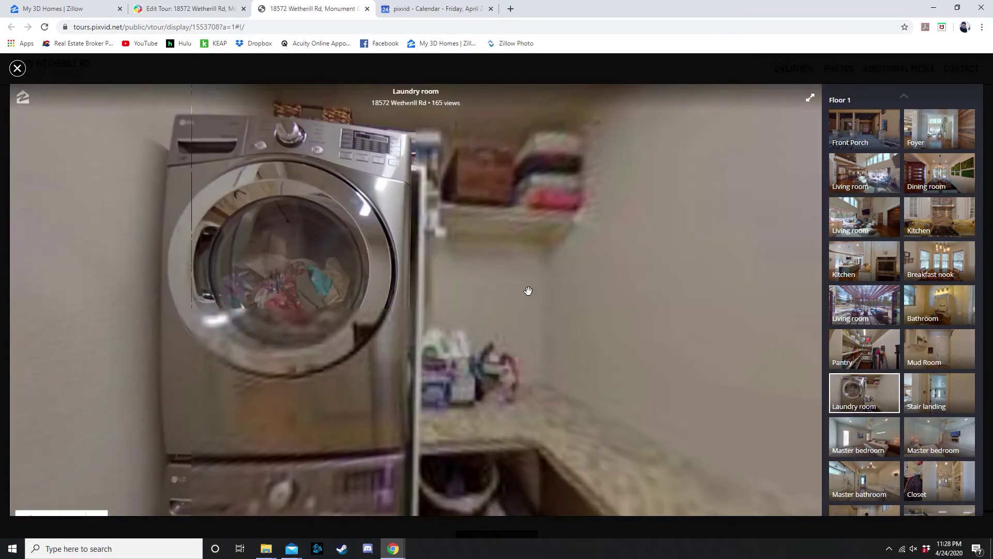
pyautogui.moveTo(528, 290)
pyautogui.mouseDown()
pyautogui.moveTo(368, 275)
pyautogui.moveTo(481, 291)
pyautogui.moveTo(310, 289)
pyautogui.mouseUp()
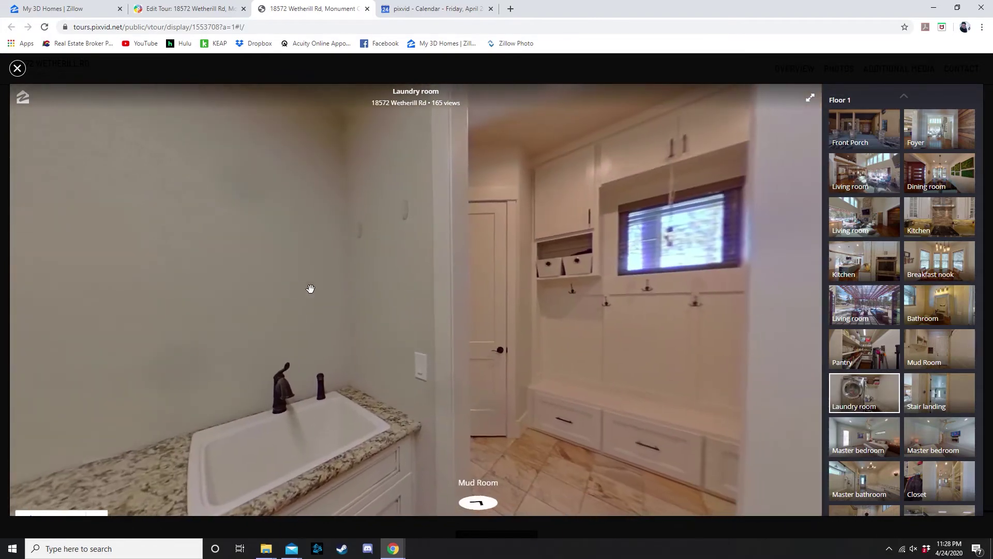
pyautogui.moveTo(514, 366)
pyautogui.mouseDown()
pyautogui.moveTo(399, 337)
pyautogui.moveTo(199, 351)
pyautogui.mouseUp()
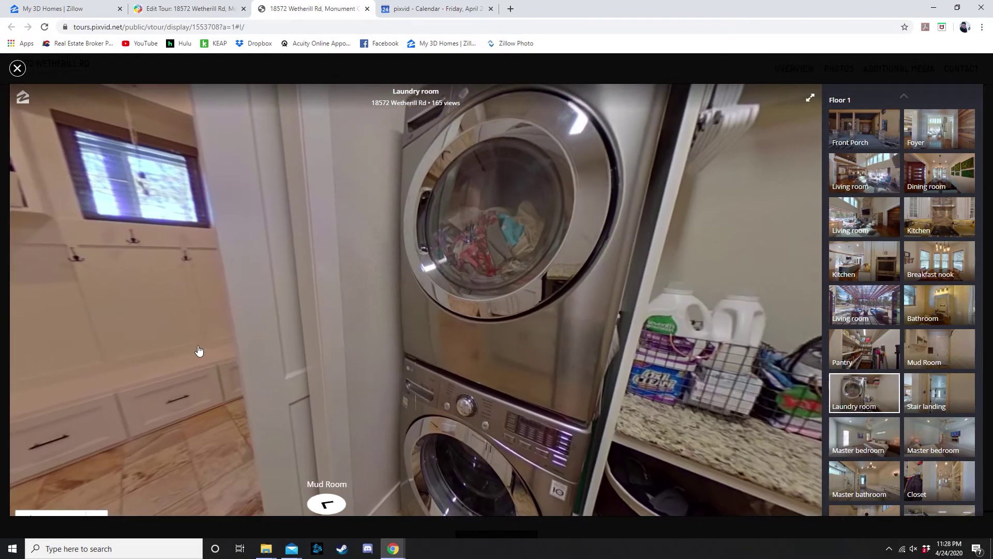
pyautogui.click(17, 67)
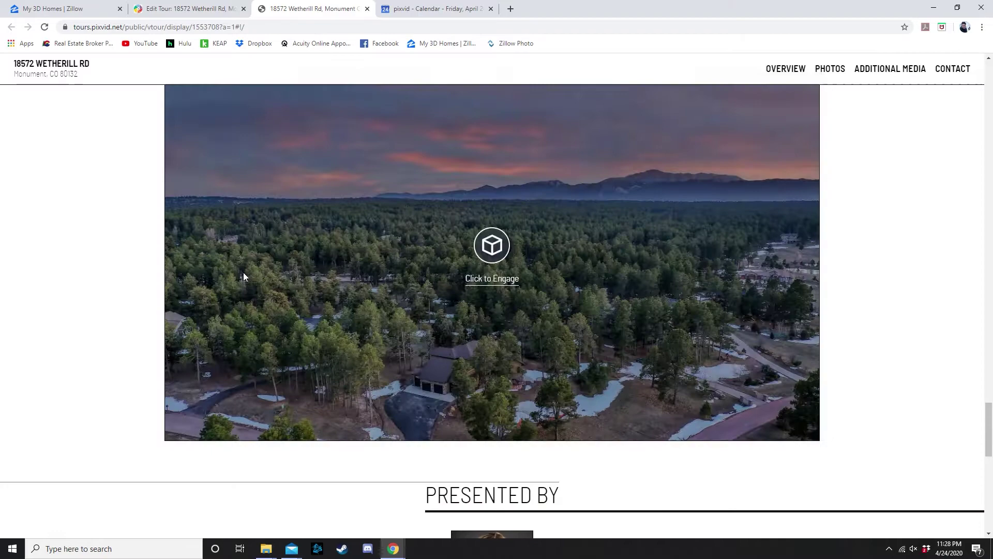
pyautogui.scroll(2, 373, 290)
pyautogui.click(379, 163)
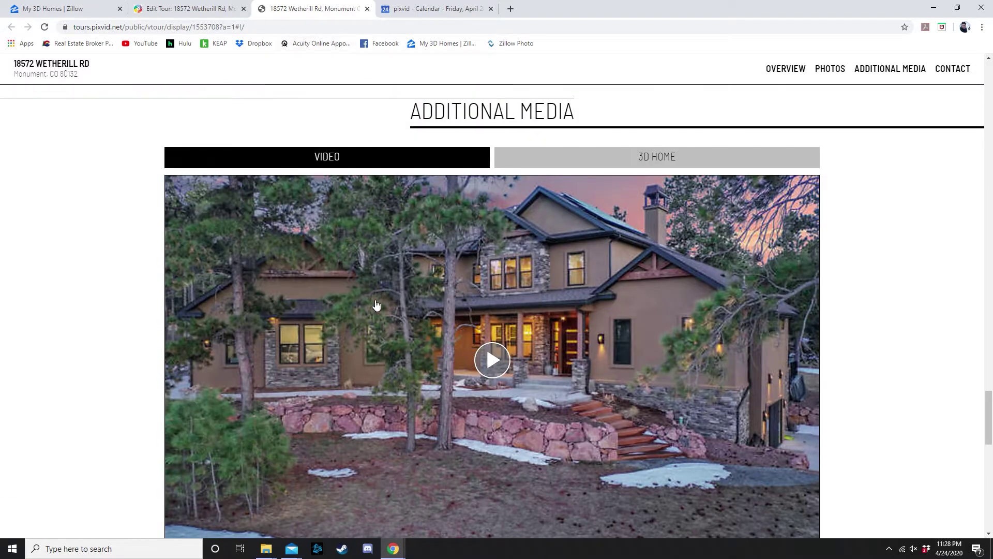
pyautogui.scroll(5, 326, 308)
pyautogui.scroll(3, 326, 308)
pyautogui.hotkey('ctrl', '1')
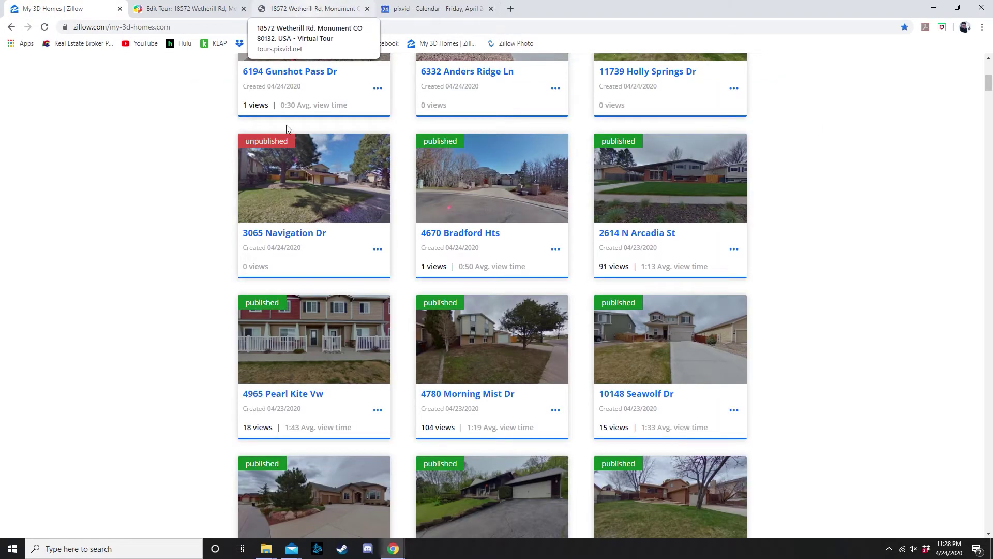
pyautogui.scroll(4, 287, 127)
pyautogui.scroll(3, 321, 186)
pyautogui.click(340, 184)
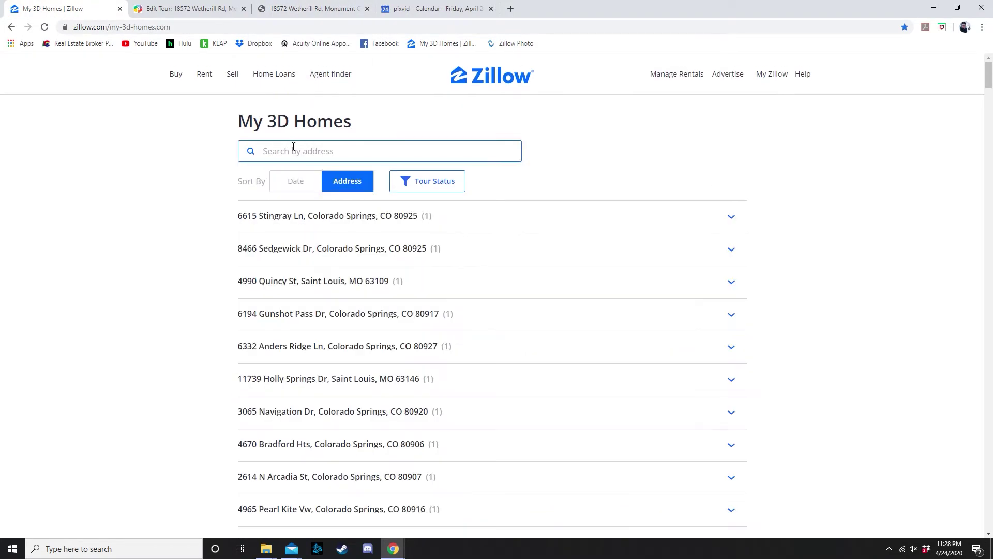
pyautogui.click(292, 147)
pyautogui.write('wetheril')
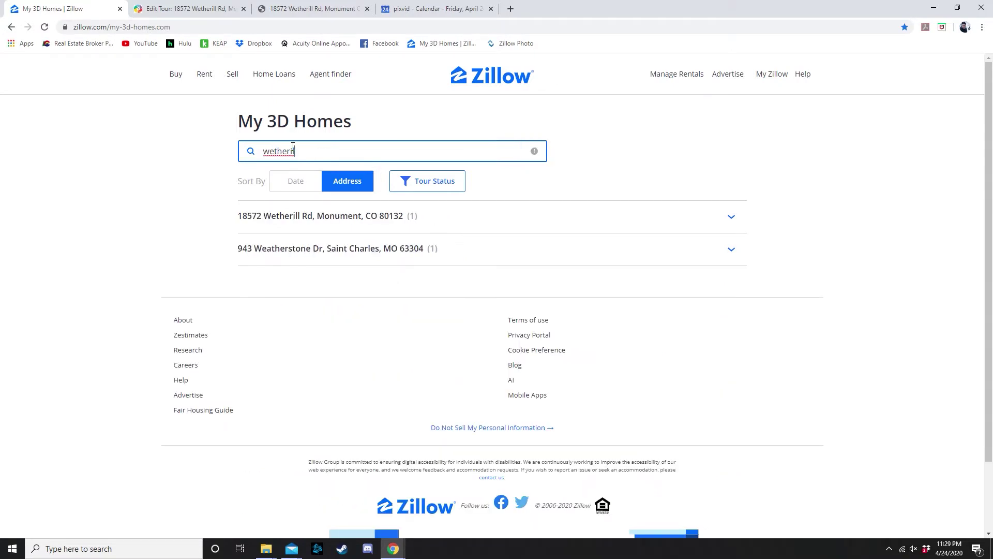
pyautogui.click(399, 219)
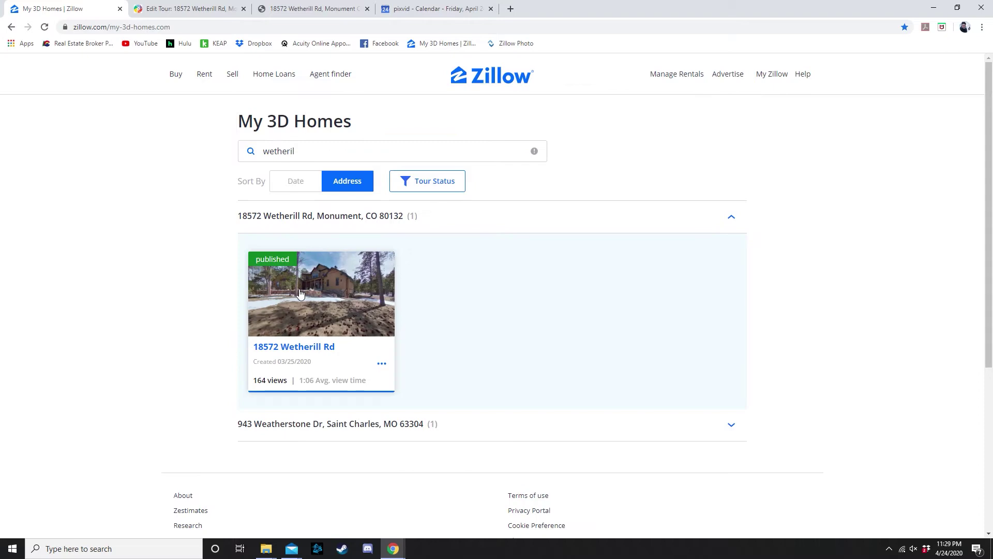
# Open the Wetherill Rd tour's sharing options and review its embed code
pyautogui.click(382, 363)
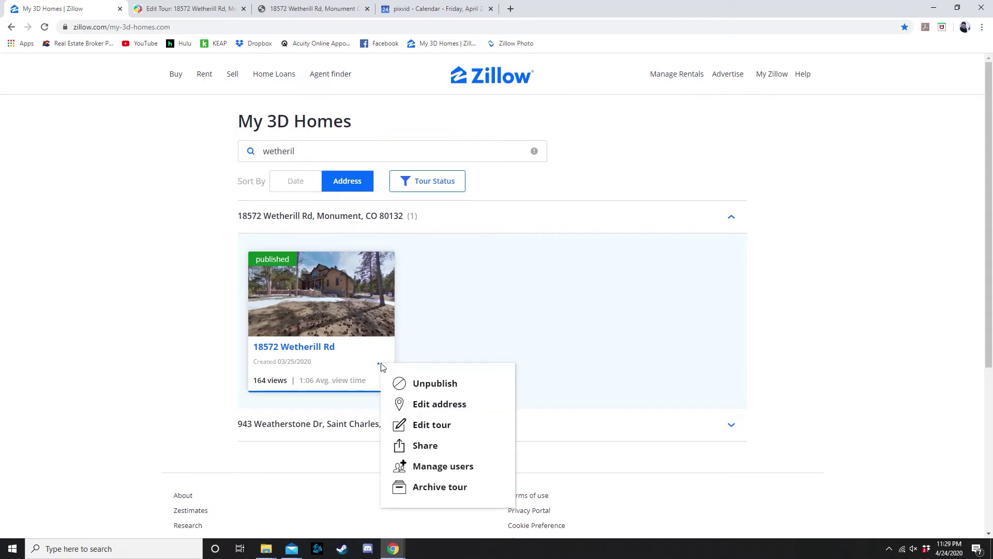
pyautogui.click(436, 465)
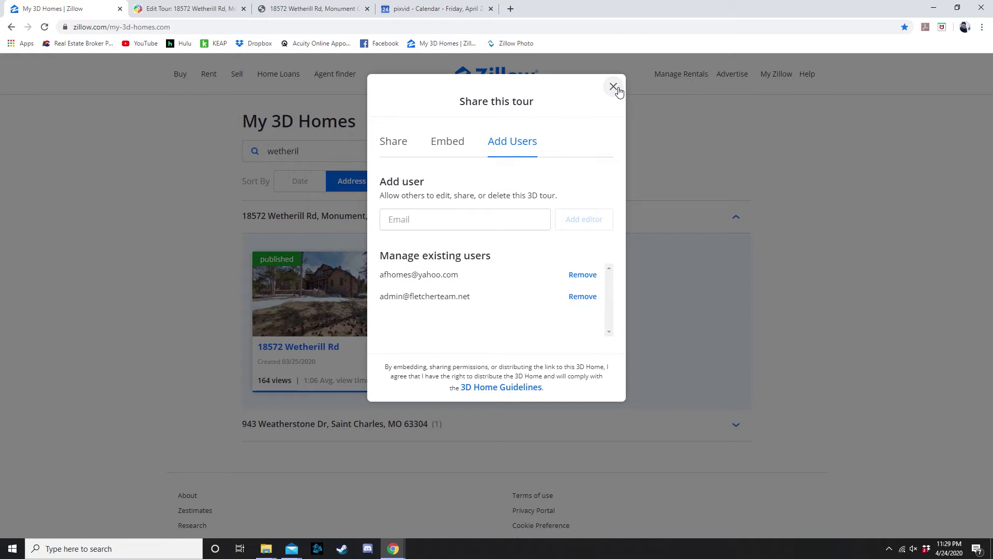
pyautogui.click(450, 145)
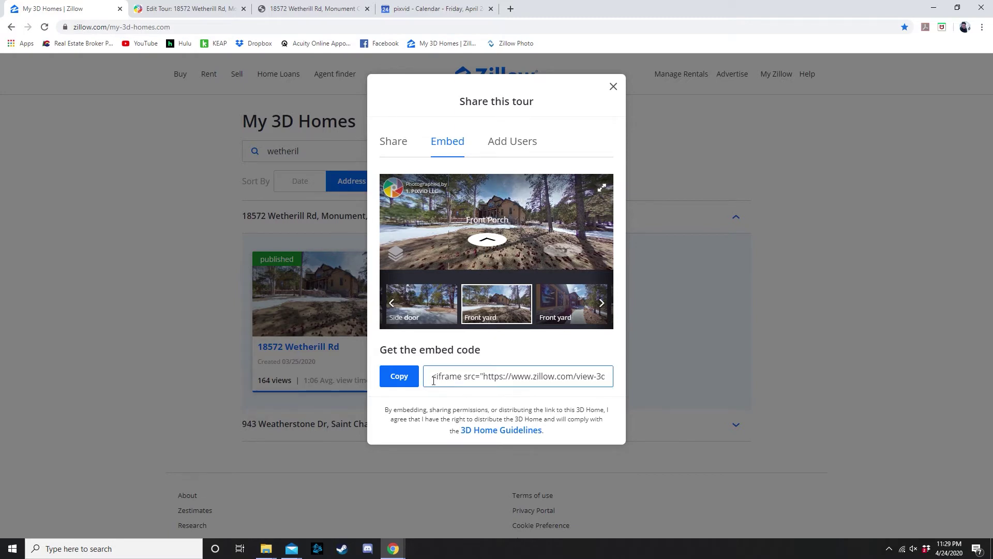
pyautogui.moveTo(432, 376); pyautogui.dragTo(608, 372)
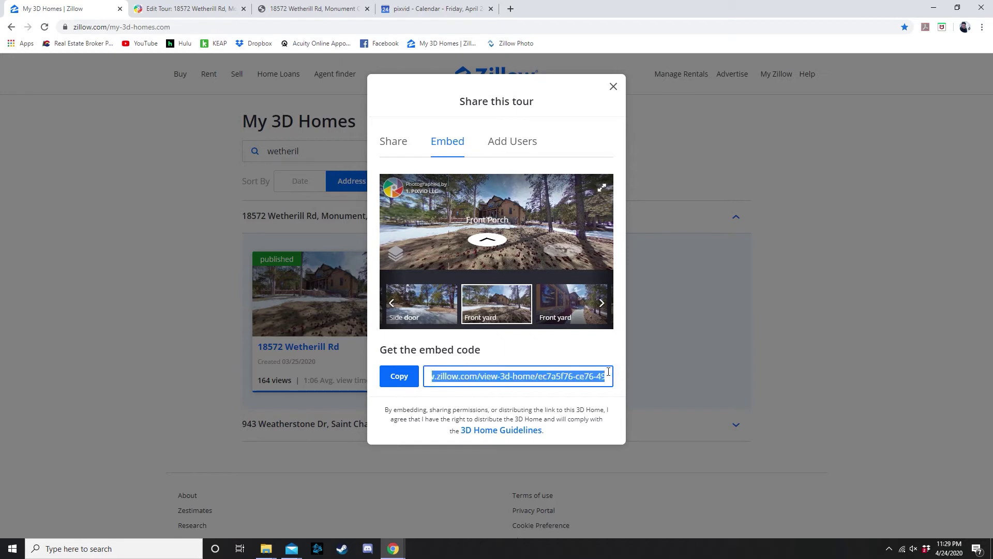
pyautogui.click(531, 360)
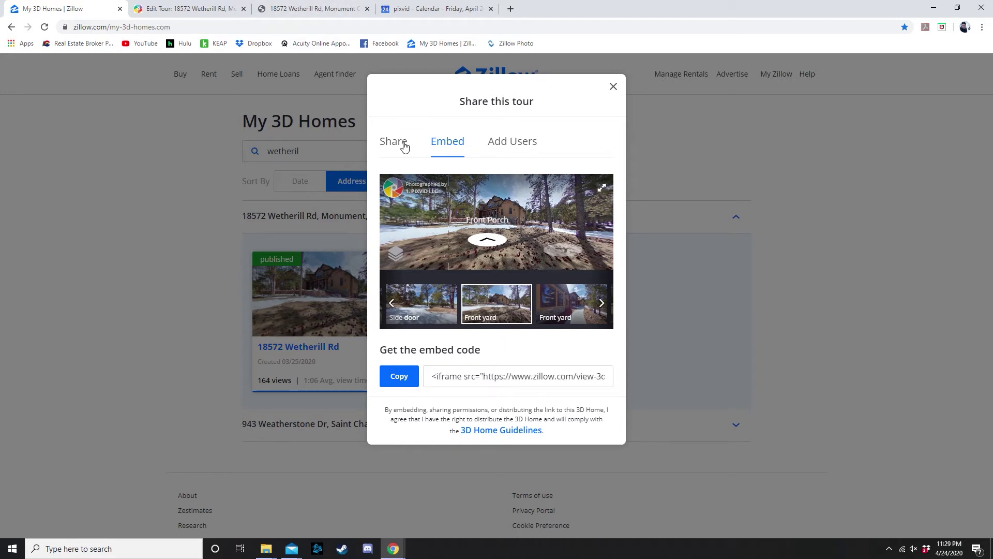
# Copy the tour's shareable link and close the sharing window
pyautogui.click(390, 147)
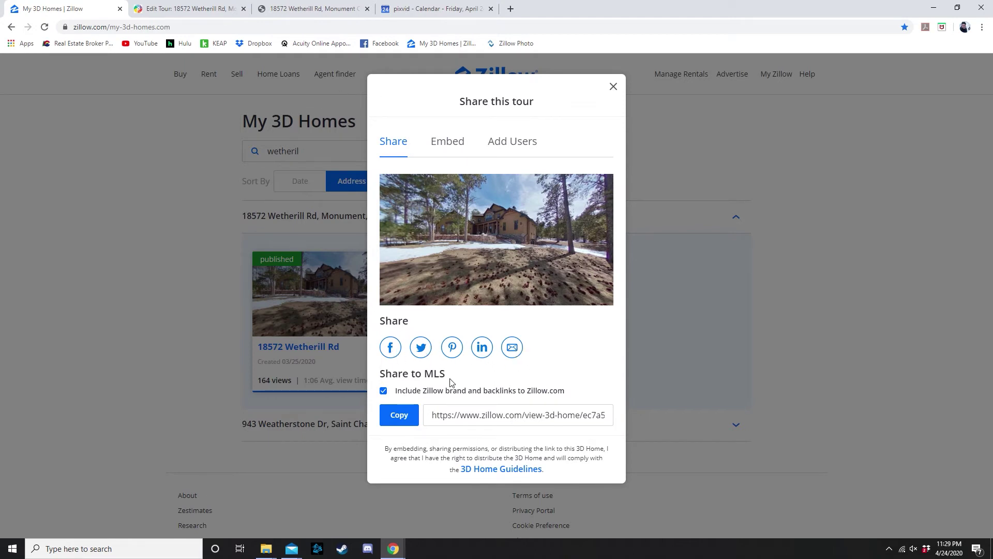
pyautogui.click(400, 414)
pyautogui.click(613, 88)
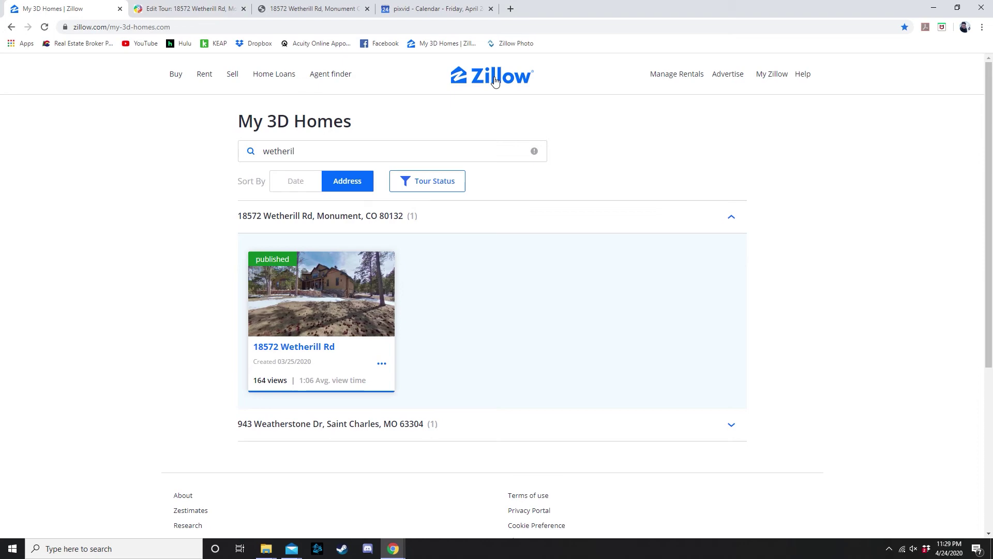
# On the PixVid tour page, show the embedded 3D Home tour in Additional Media
pyautogui.click(196, 13)
pyautogui.scroll(-2, 269, 313)
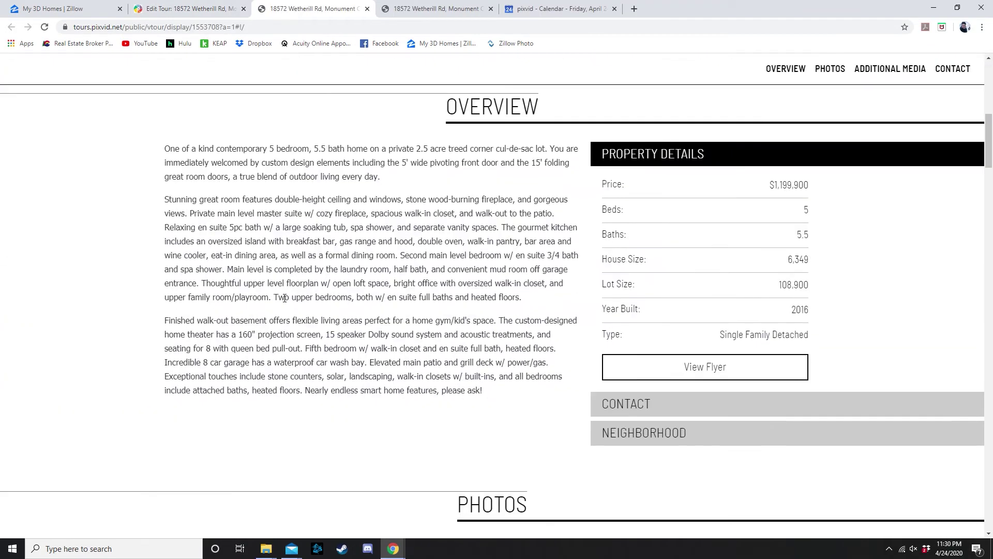
pyautogui.scroll(-6, 284, 298)
pyautogui.scroll(-6, 843, 262)
pyautogui.scroll(-6, 847, 257)
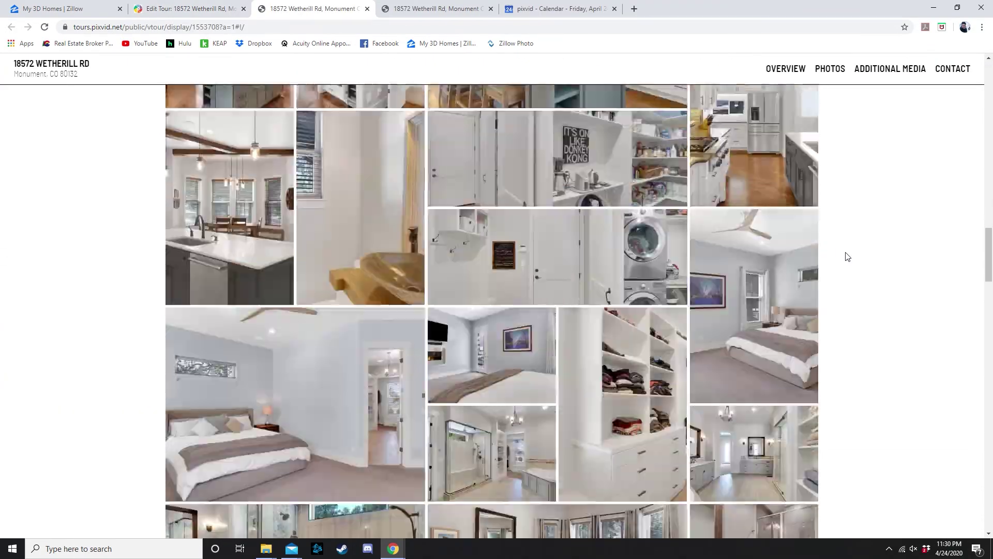
pyautogui.scroll(-6, 847, 257)
pyautogui.scroll(-6, 847, 250)
pyautogui.scroll(-6, 844, 253)
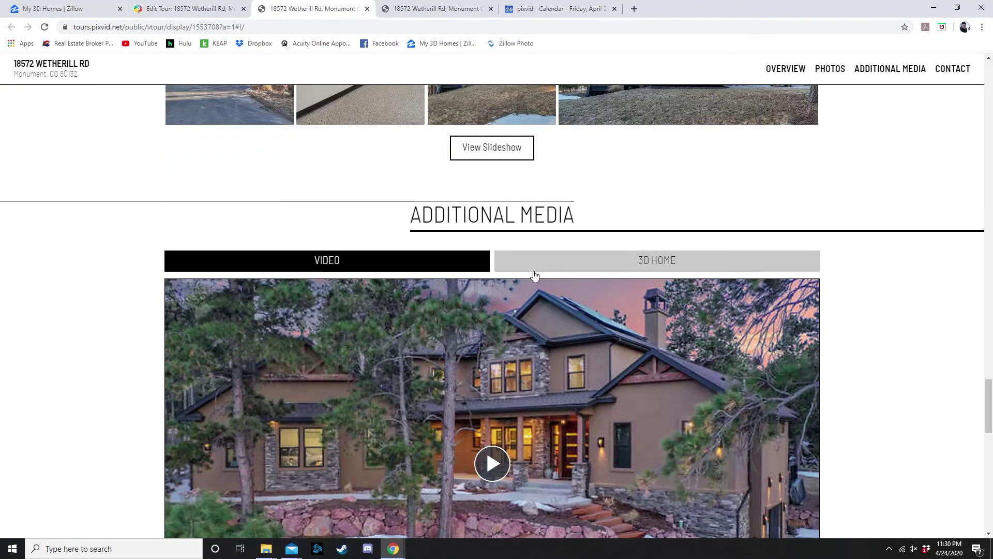
pyautogui.click(657, 260)
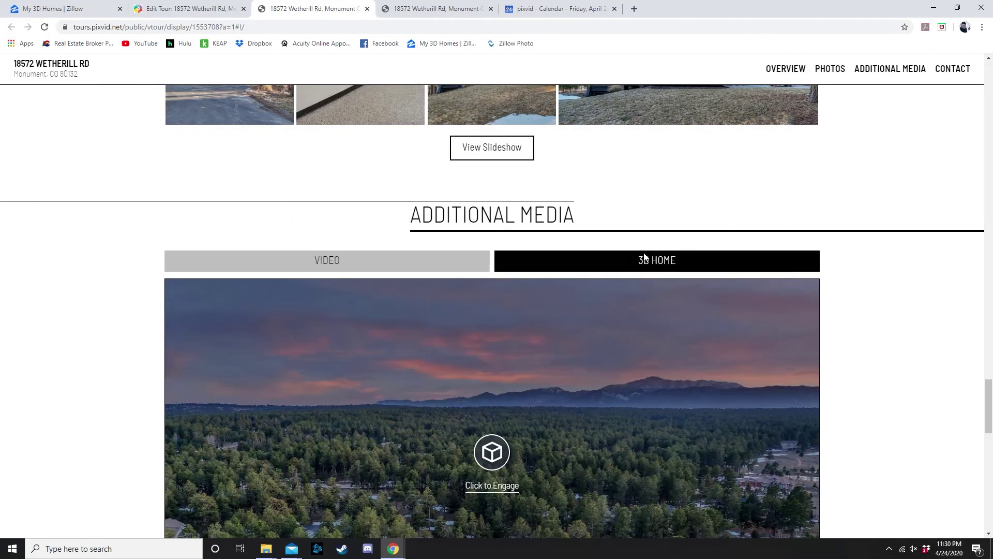
pyautogui.scroll(-4, 563, 213)
pyautogui.scroll(1, 563, 214)
pyautogui.scroll(1, 562, 213)
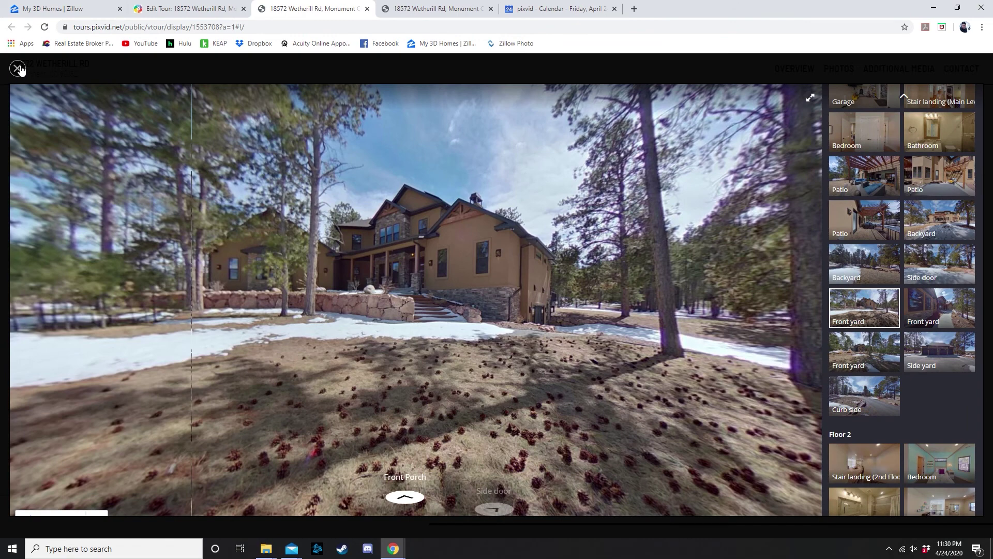
pyautogui.click(24, 68)
# Return to the tour's Overview showing the $1,199,900 price
pyautogui.scroll(2, 207, 341)
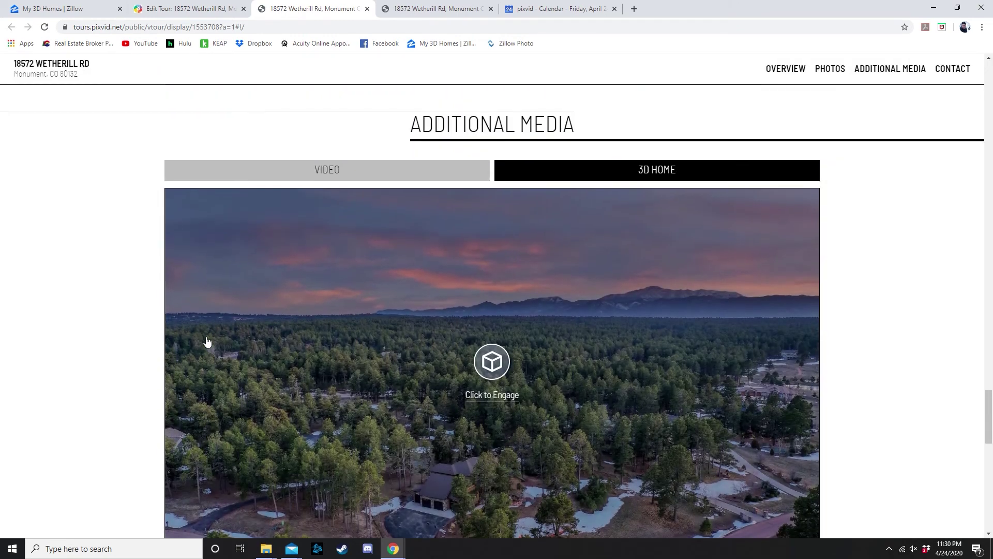
pyautogui.scroll(2, 197, 329)
pyautogui.scroll(3, 397, 391)
pyautogui.scroll(2, 397, 390)
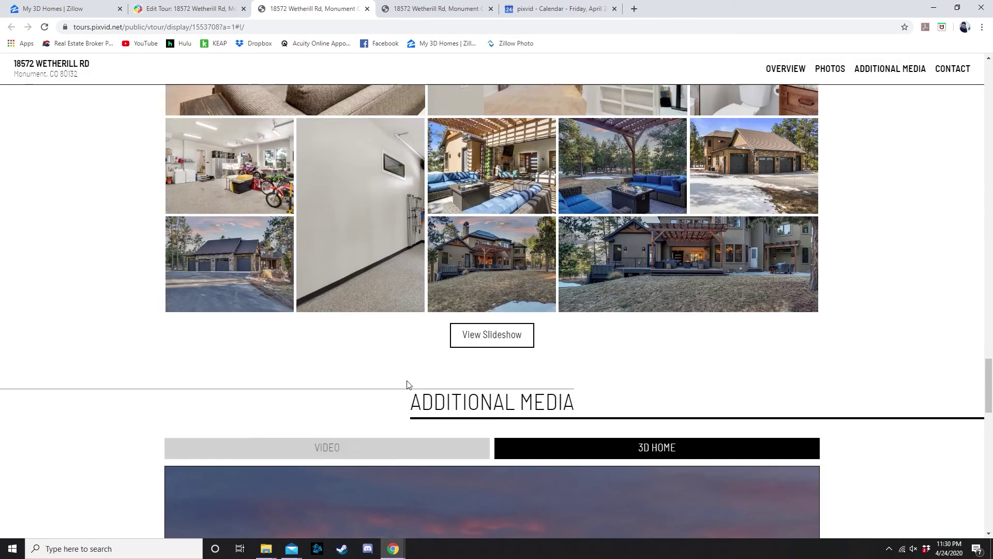
pyautogui.scroll(3, 406, 383)
pyautogui.scroll(3, 407, 384)
pyautogui.scroll(3, 407, 386)
pyautogui.scroll(3, 408, 386)
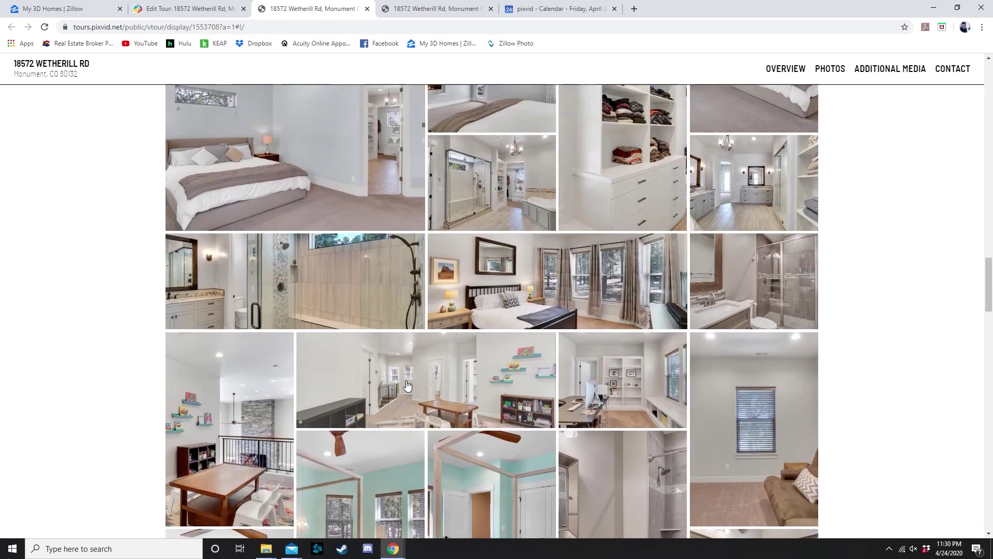
pyautogui.scroll(3, 407, 384)
pyautogui.scroll(3, 406, 382)
pyautogui.scroll(4, 406, 382)
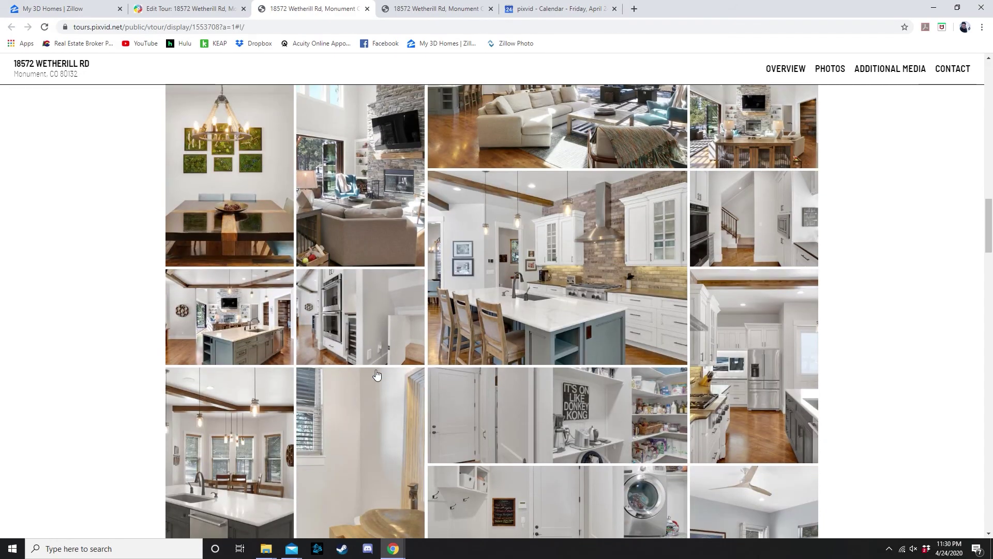
pyautogui.scroll(4, 409, 302)
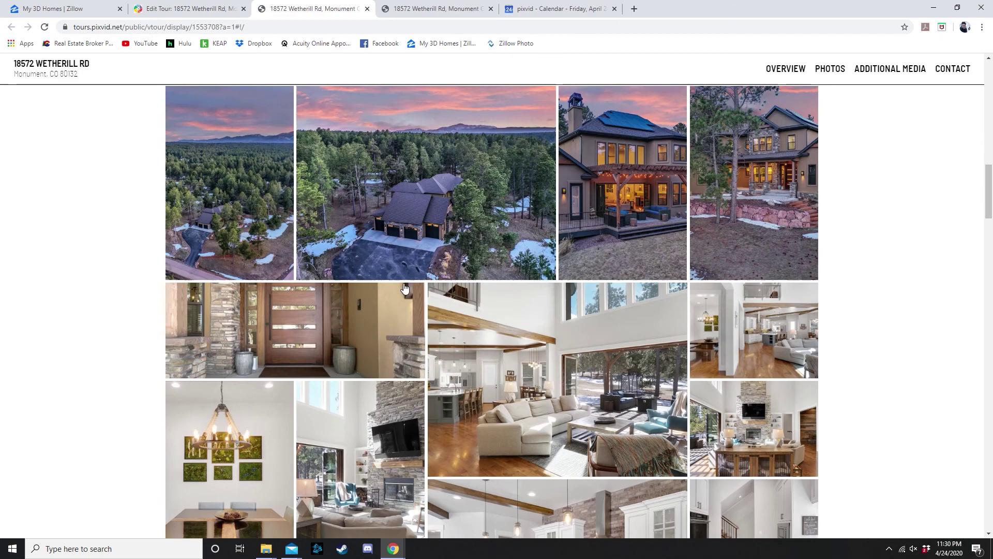
pyautogui.scroll(4, 401, 279)
pyautogui.scroll(3, 391, 259)
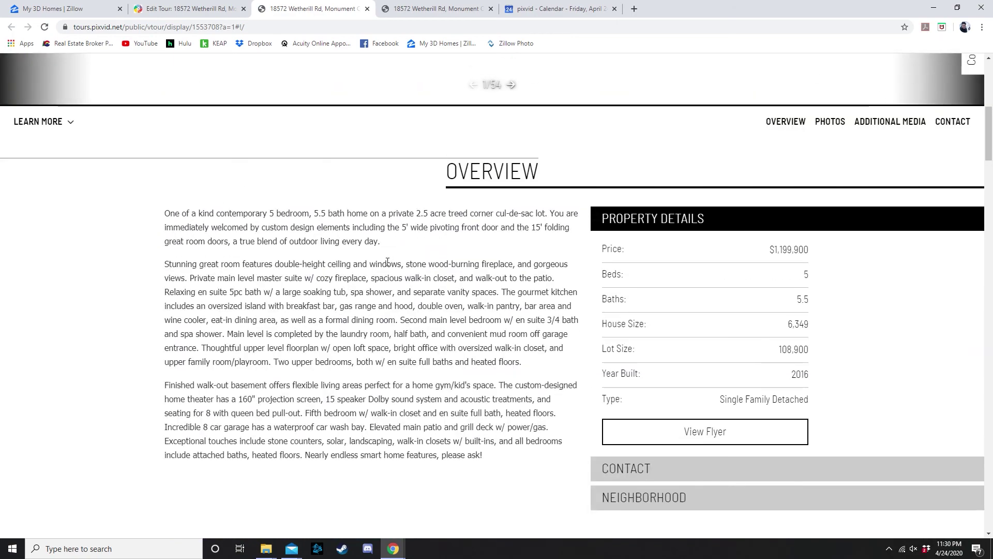